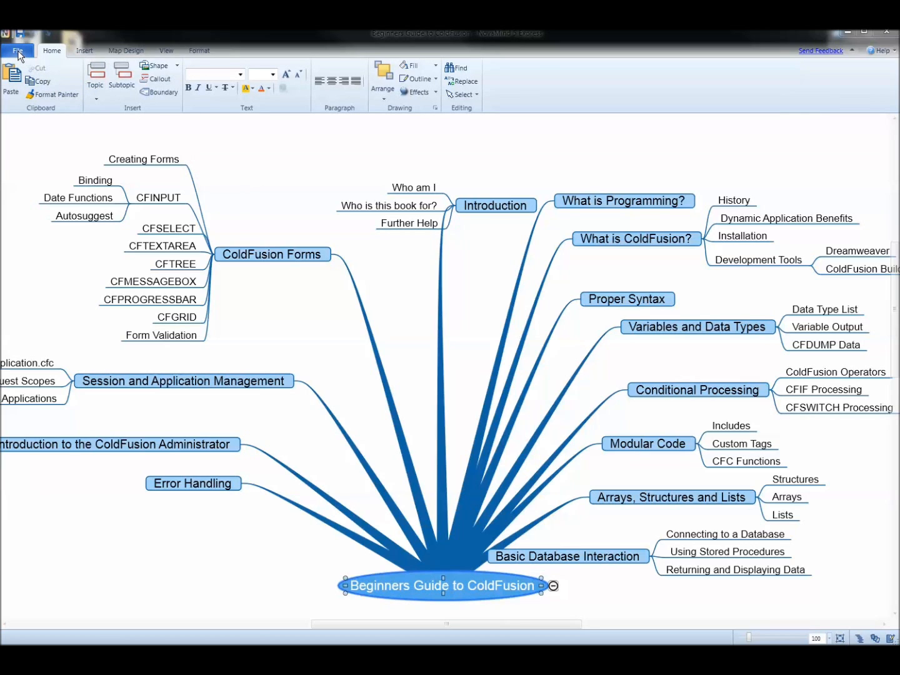
- Export the mind map as an OPML file into a new Documents folder named demo
left_click(18, 52)
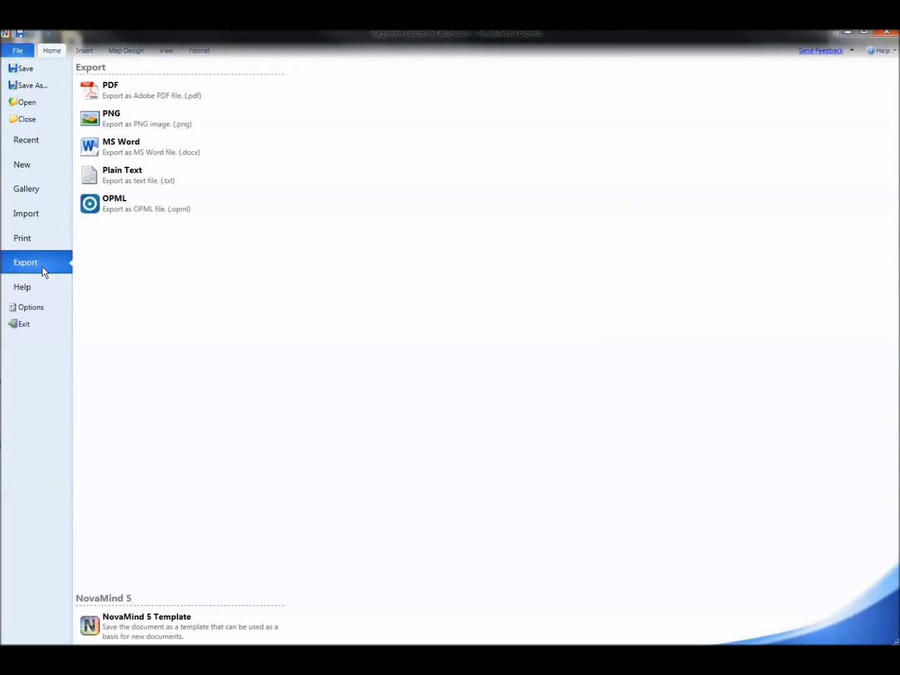
left_click(121, 206)
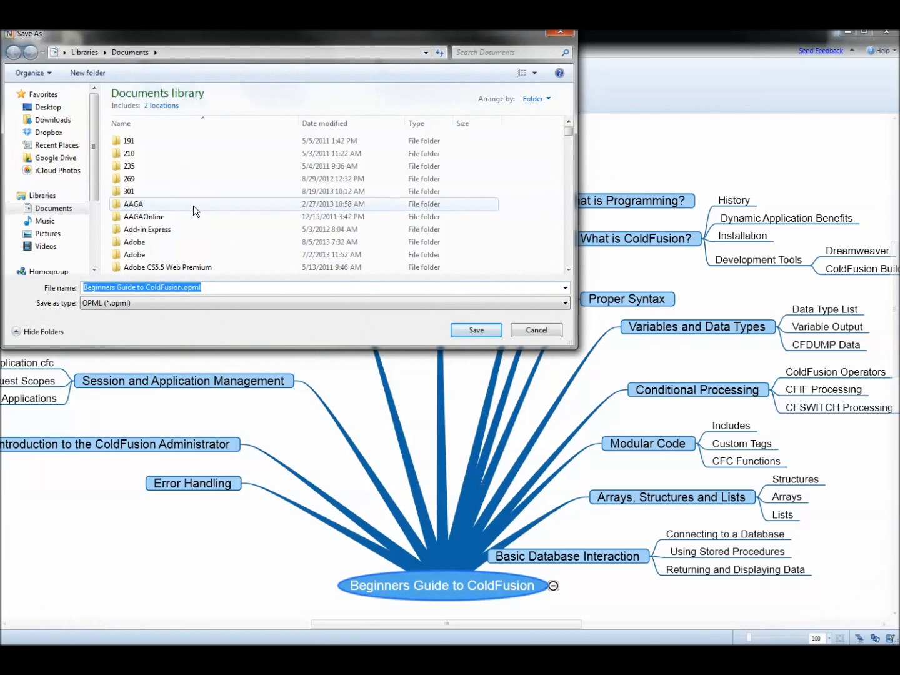
left_click(91, 73)
type("demo")
key("Return")
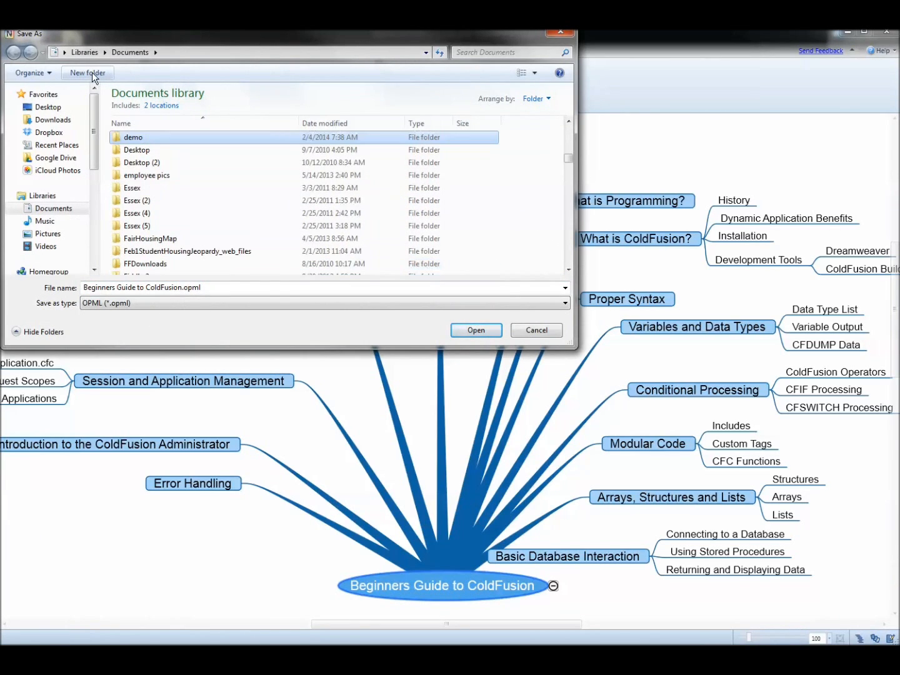
double_click(159, 135)
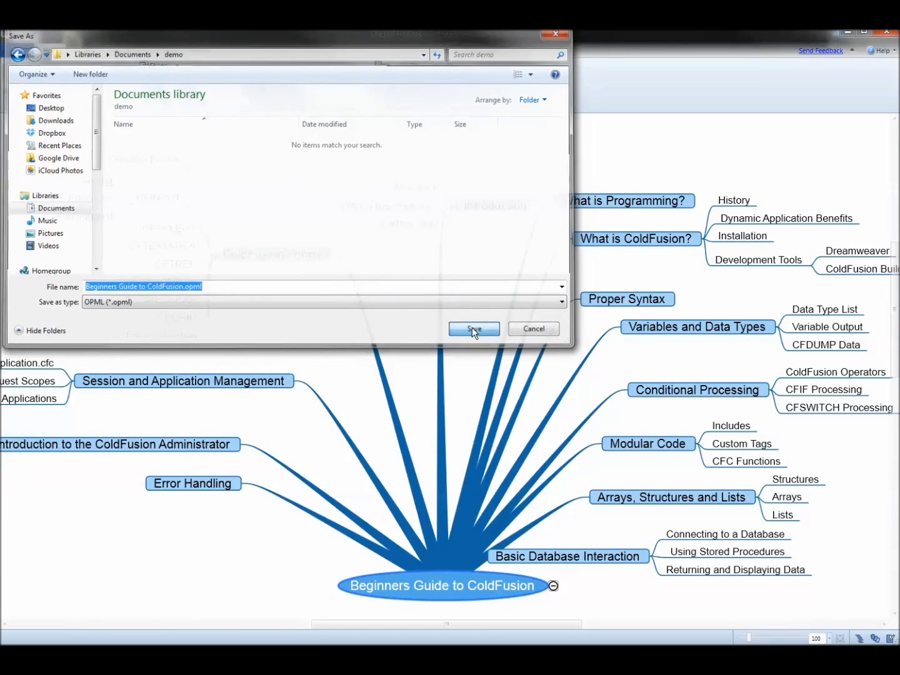
left_click(475, 332)
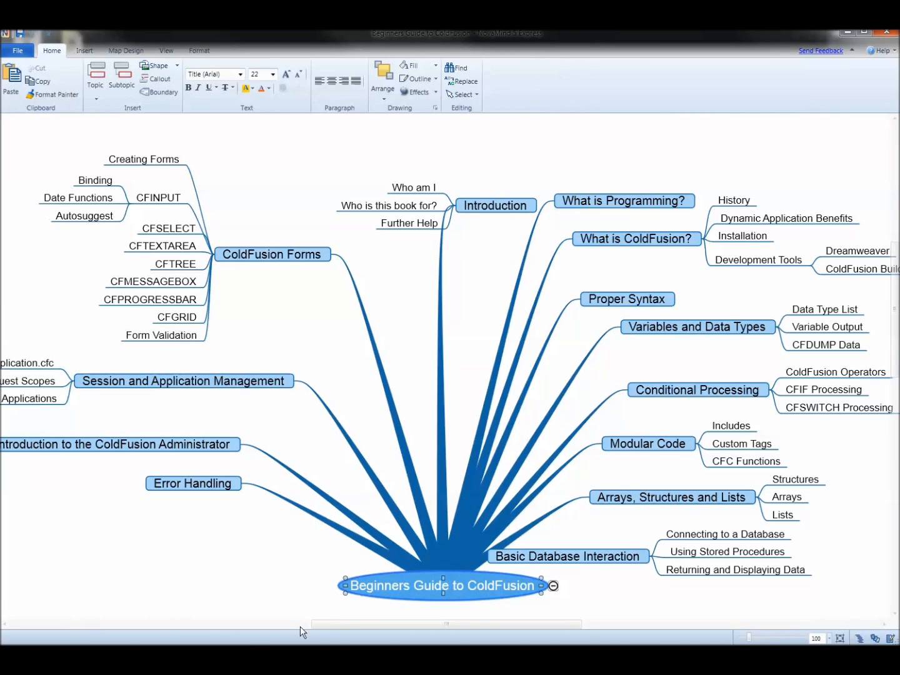
- Switch to Scrivener and start a new Blank project named Demo
mouse_move(221, 656)
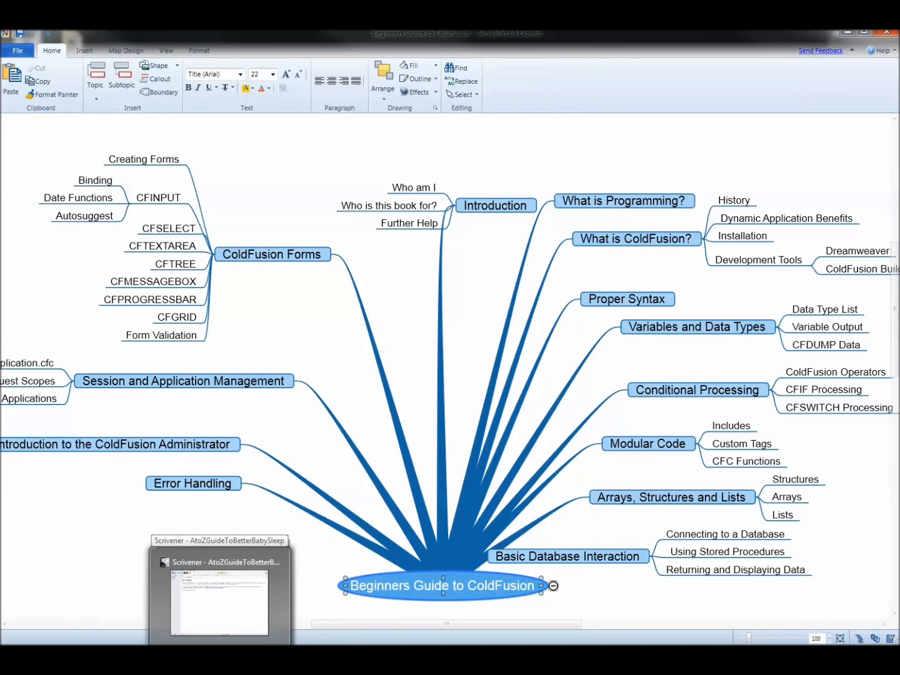
left_click(221, 655)
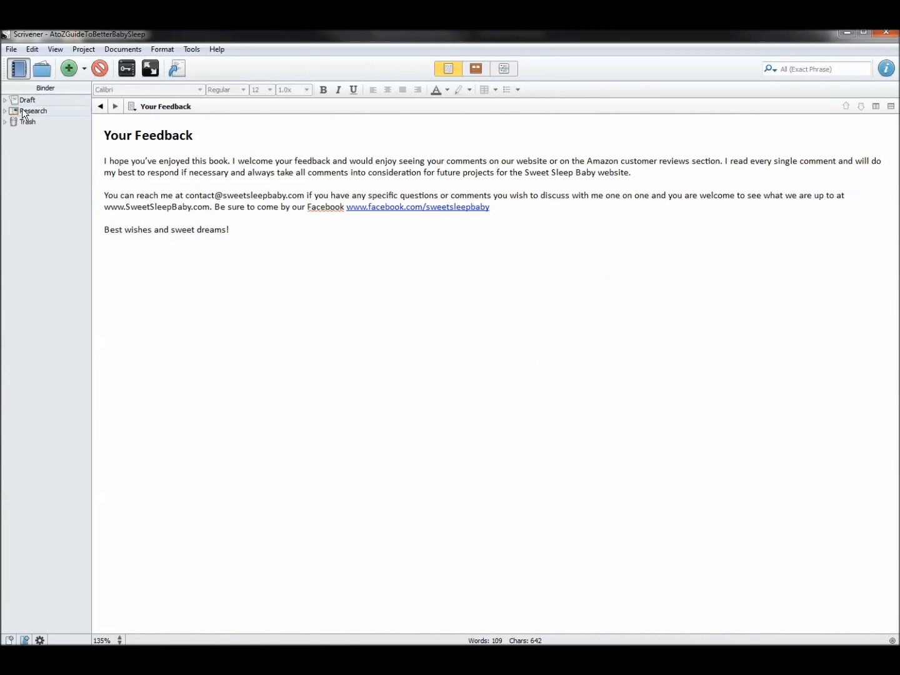
left_click(13, 50)
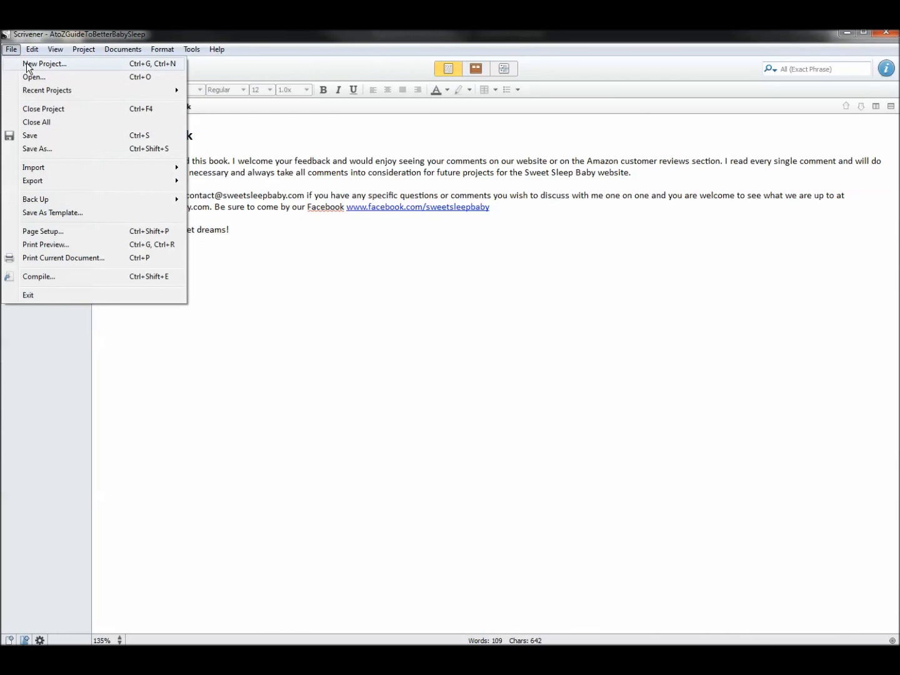
left_click(27, 64)
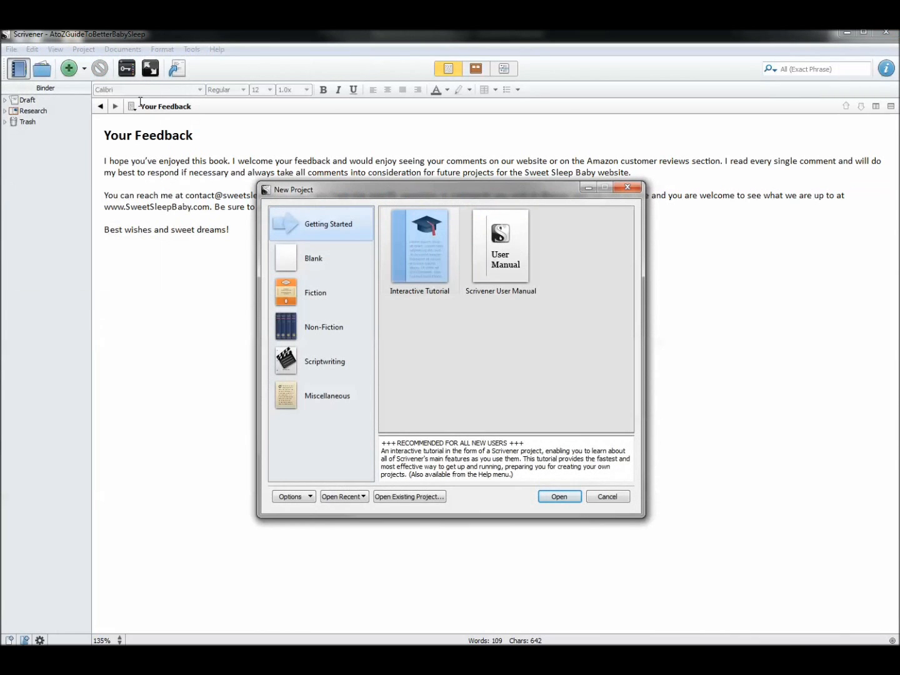
left_click(309, 259)
left_click(462, 452)
type("Demo")
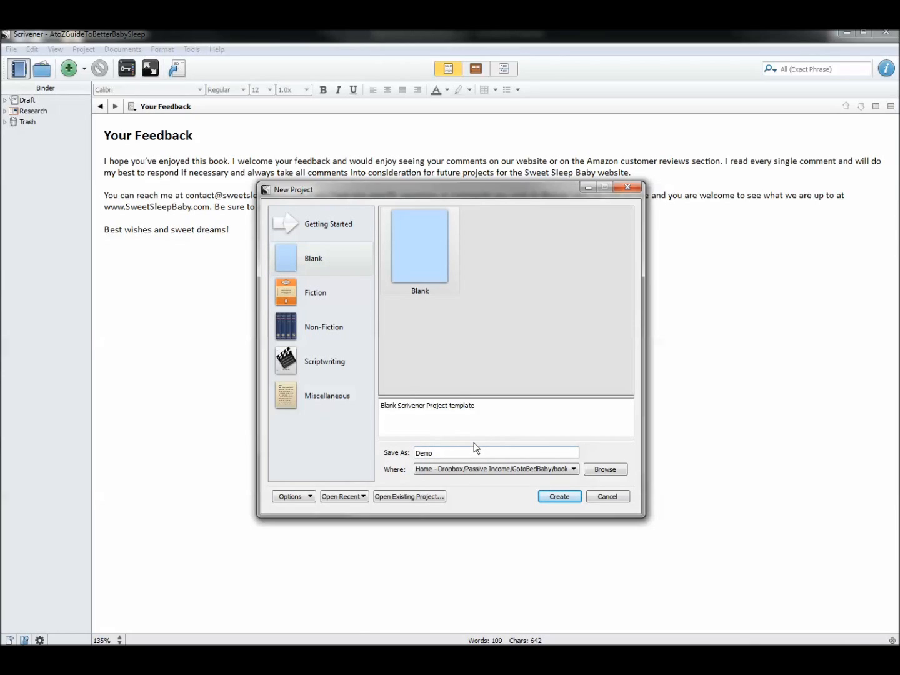
- Set the project's location to a new folder named Demo Book inside Documents
left_click(572, 468)
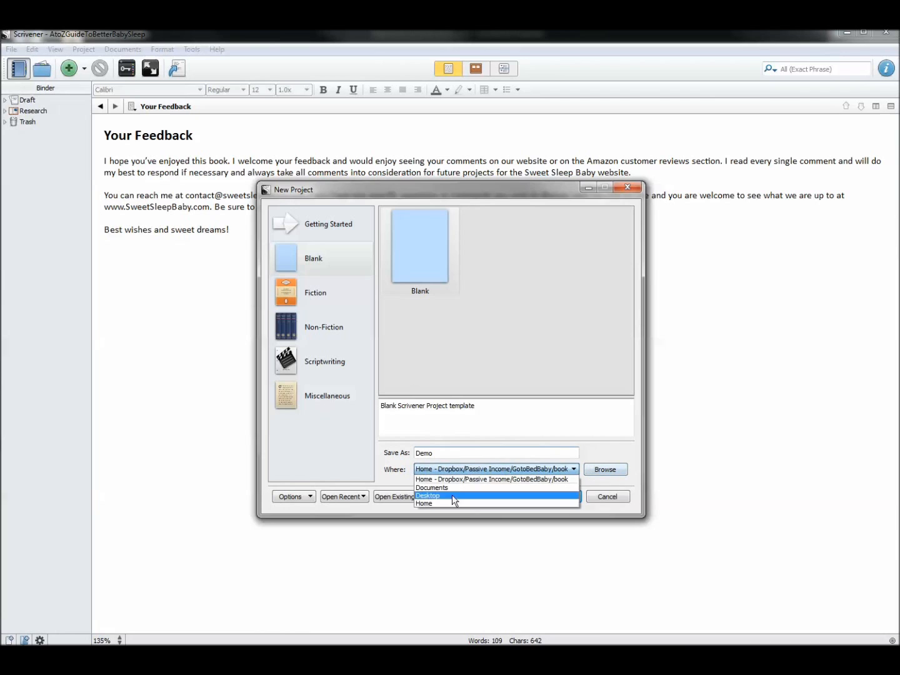
left_click(472, 490)
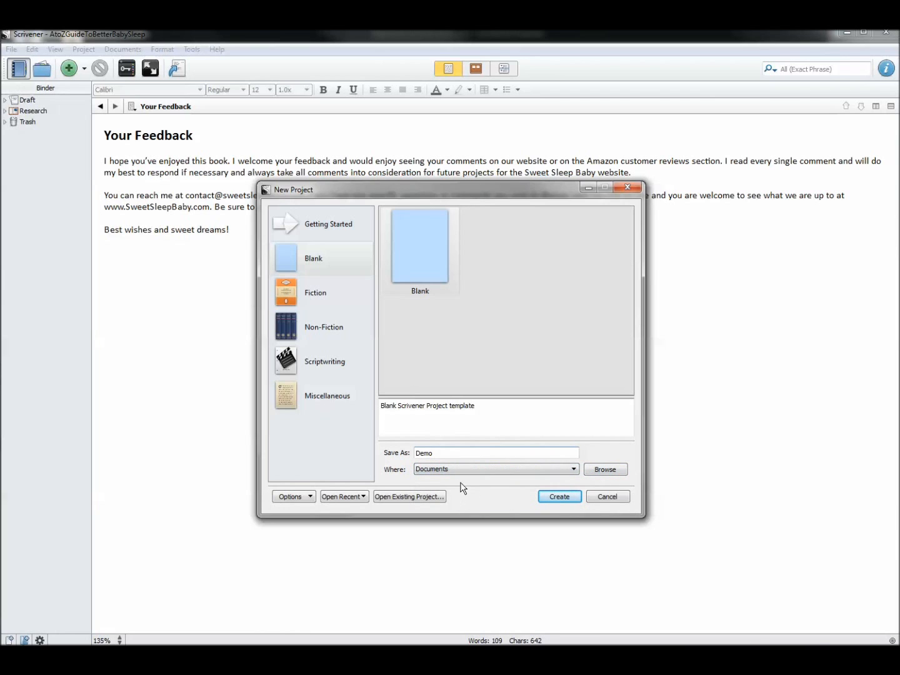
left_click(606, 469)
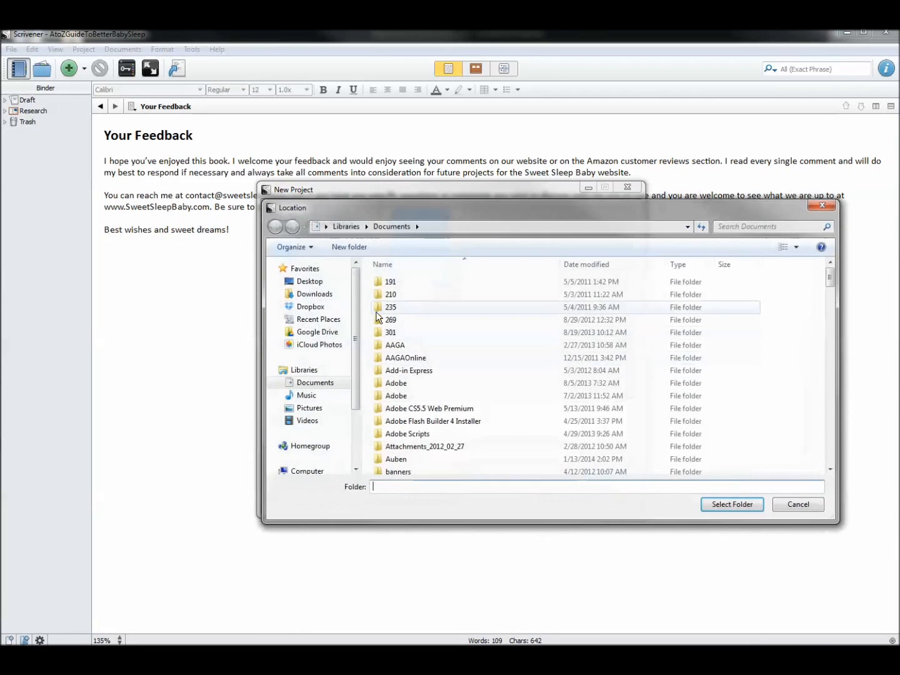
left_click(344, 248)
type("Demo Book")
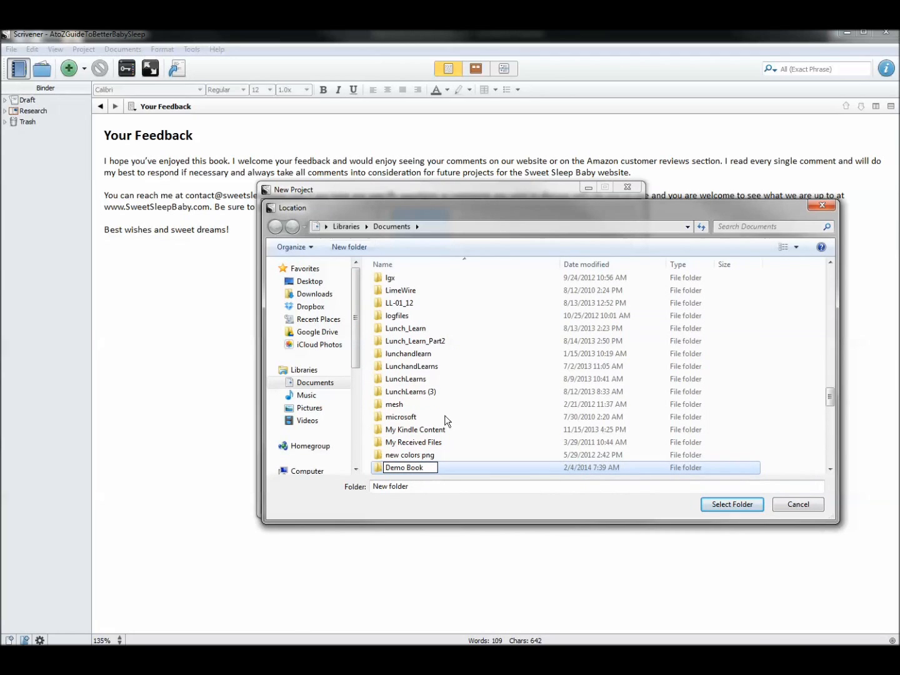
left_click(476, 474)
left_click(456, 470)
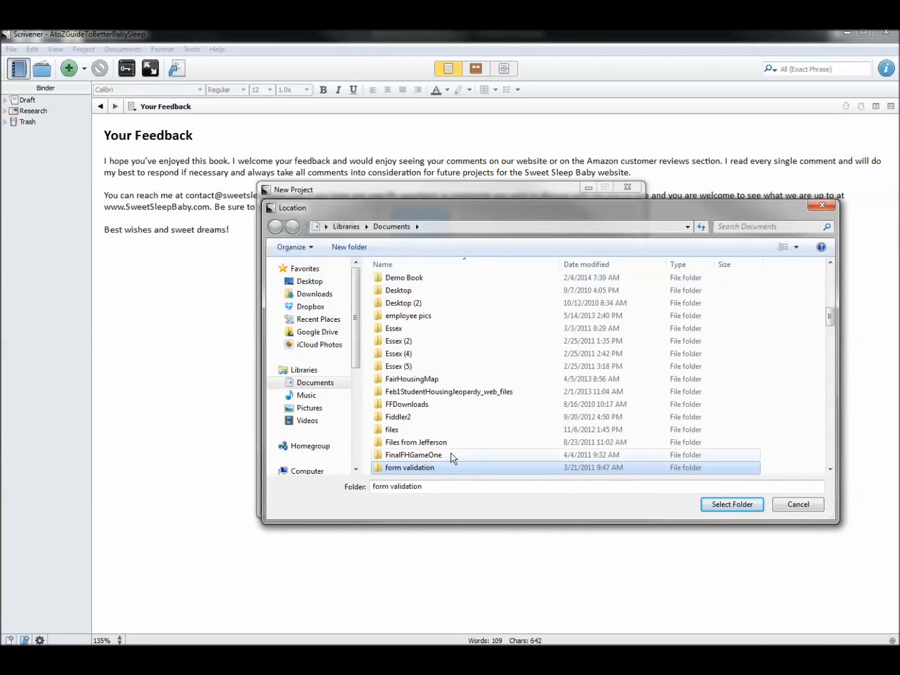
left_click(410, 282)
double_click(410, 282)
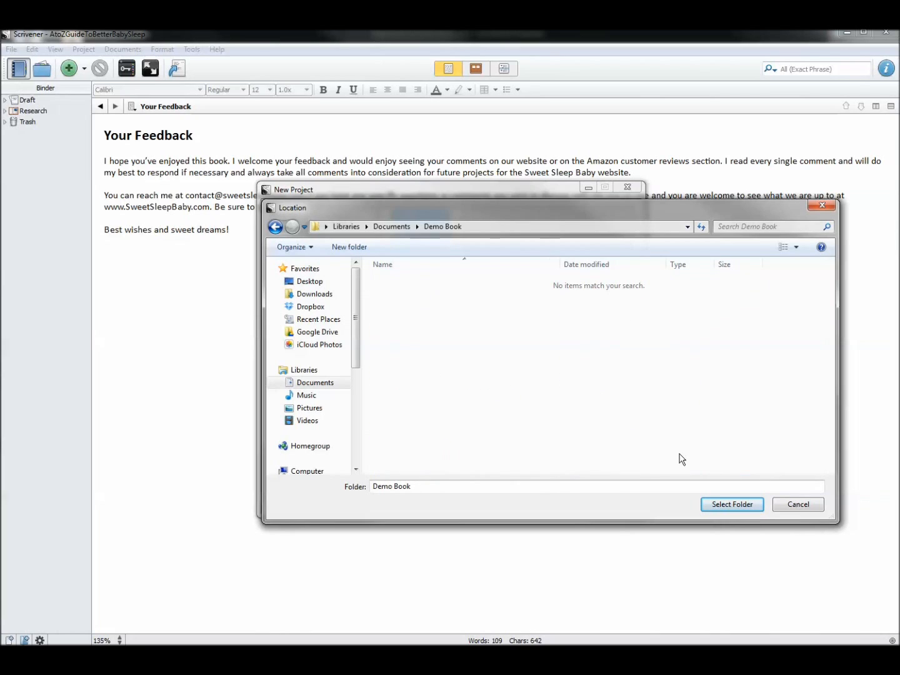
left_click(736, 503)
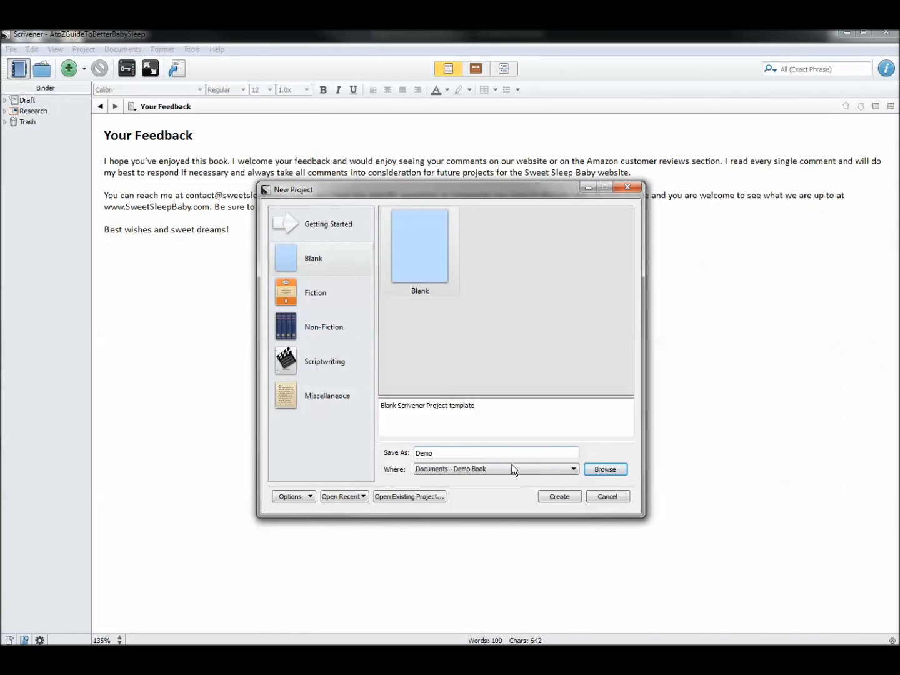
- Create the project and enlarge its window to fill the screen
left_click(559, 499)
left_click(560, 499)
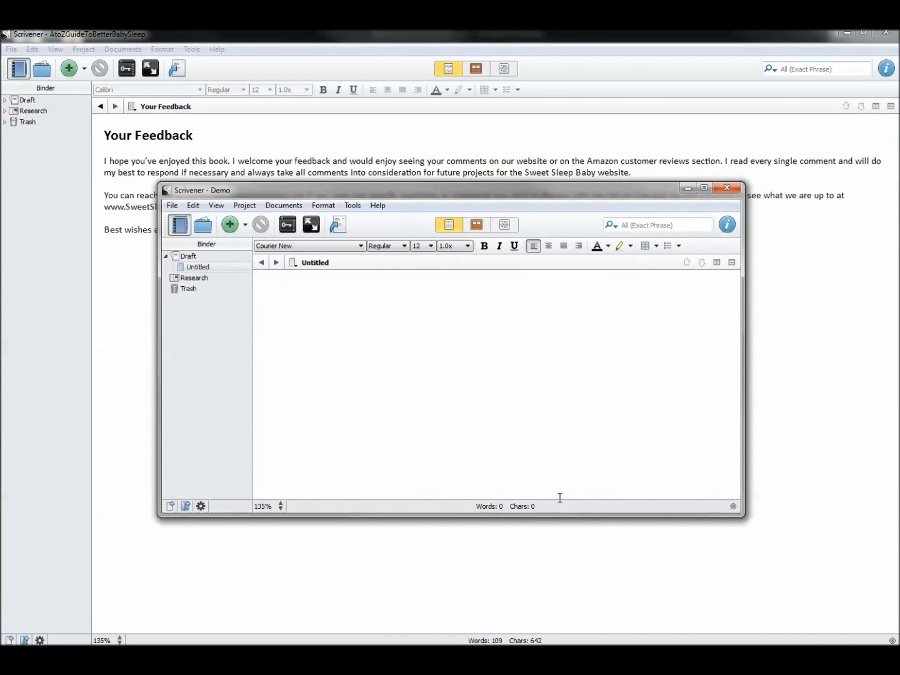
left_click_drag(657, 191, 498, 45)
left_click_drag(582, 365, 895, 645)
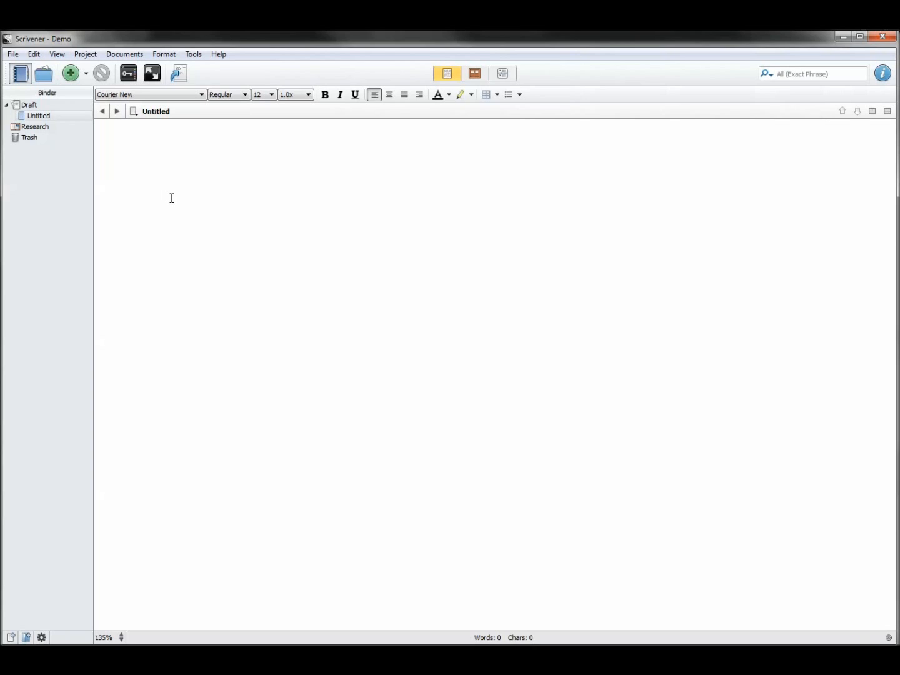
- Import Beginners Guide to ColdFusion.opml from the demo folder into the Draft with titles only
left_click(30, 105)
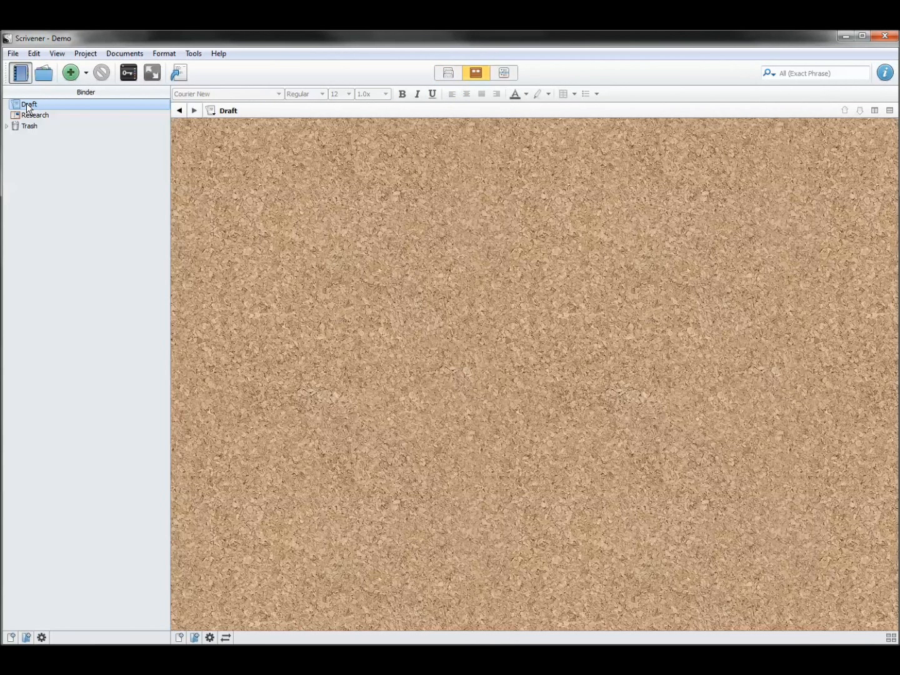
left_click(15, 56)
mouse_move(56, 175)
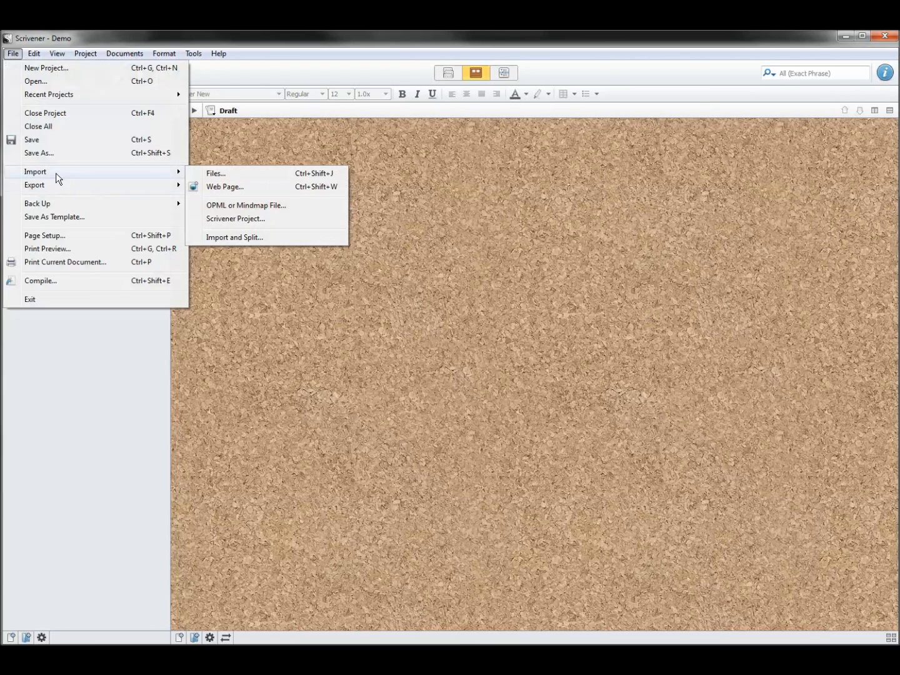
left_click(255, 206)
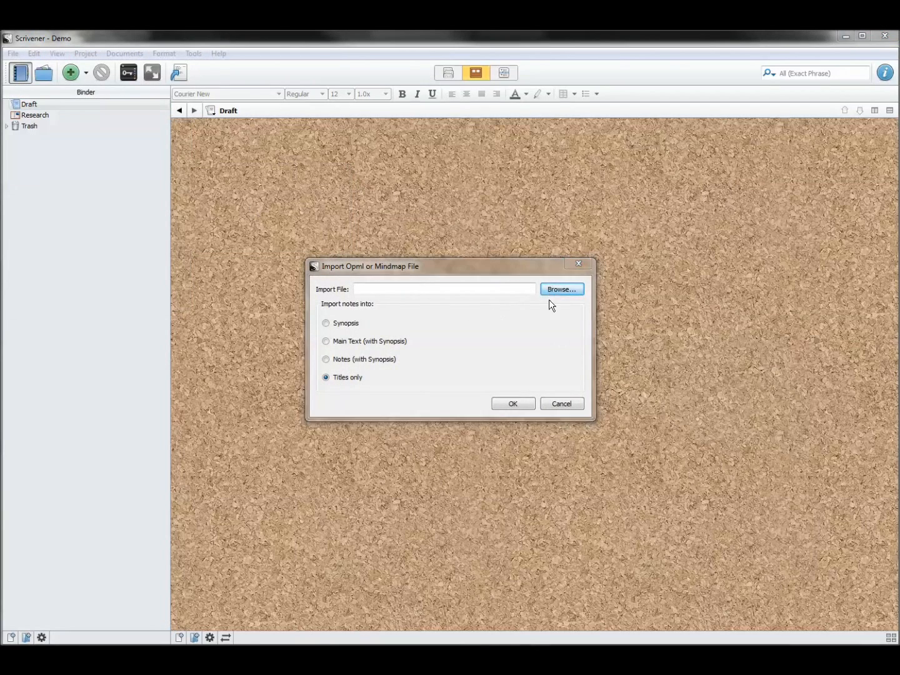
left_click(553, 291)
left_click(351, 461)
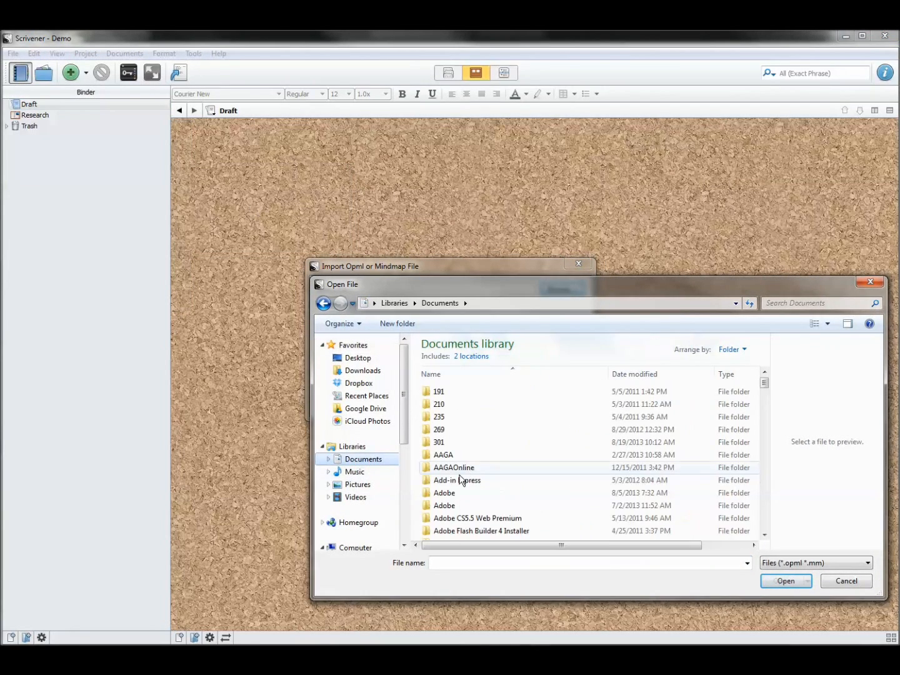
scroll(459, 481, "down", 10)
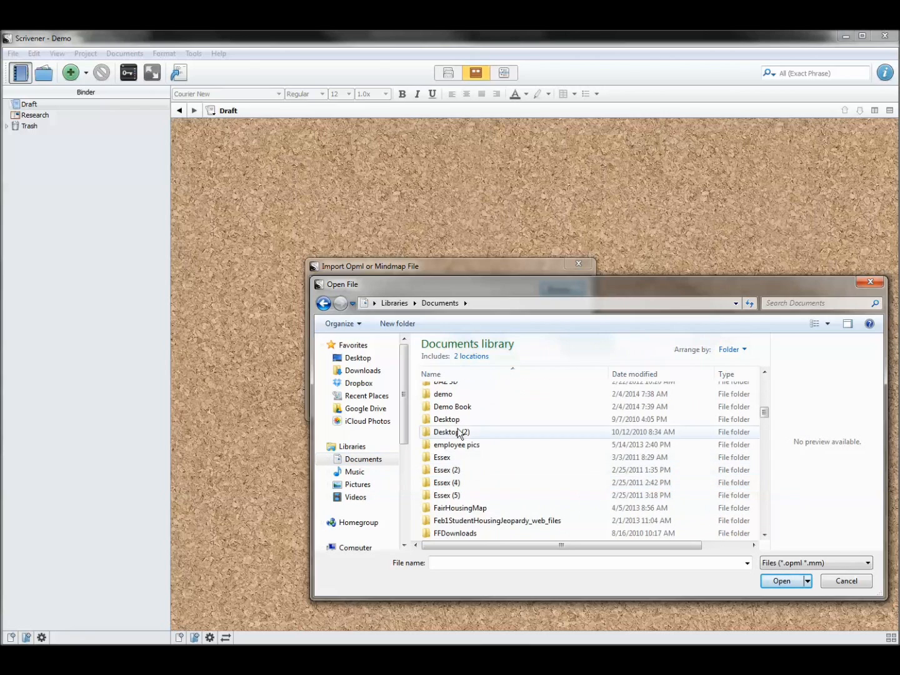
double_click(451, 396)
left_click(500, 392)
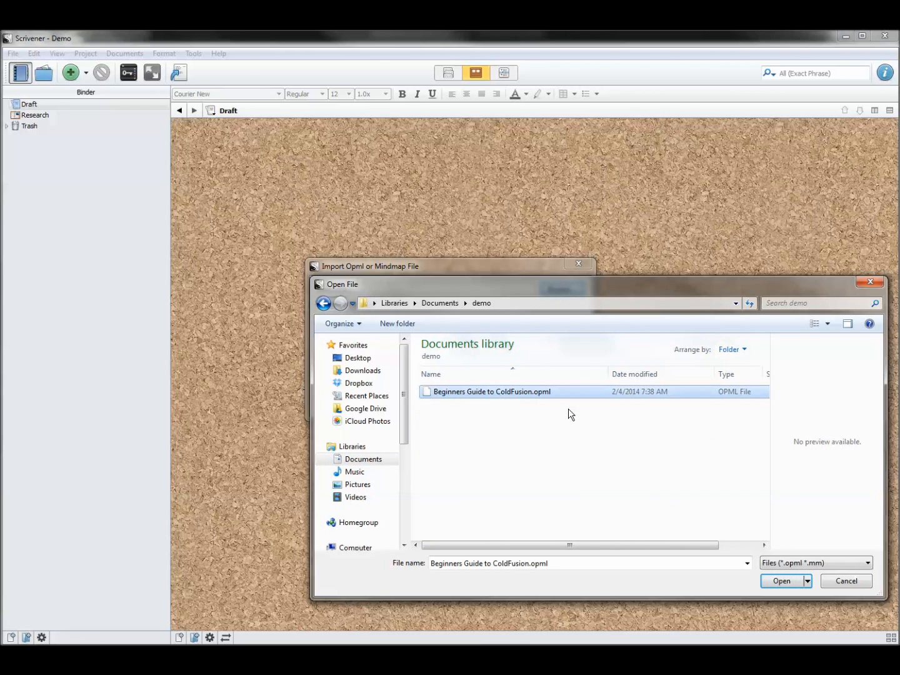
left_click(789, 579)
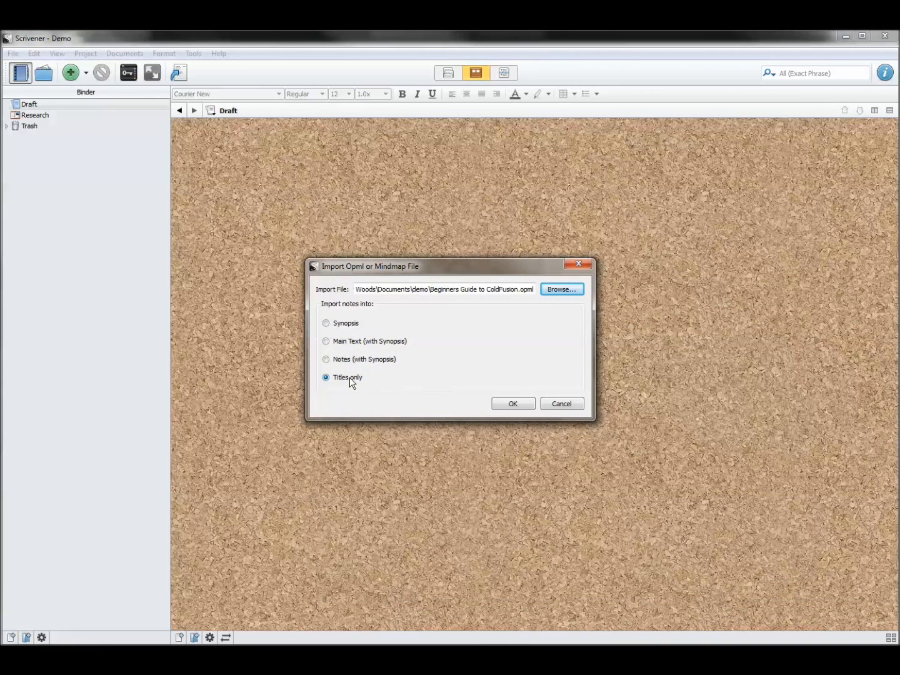
left_click(508, 404)
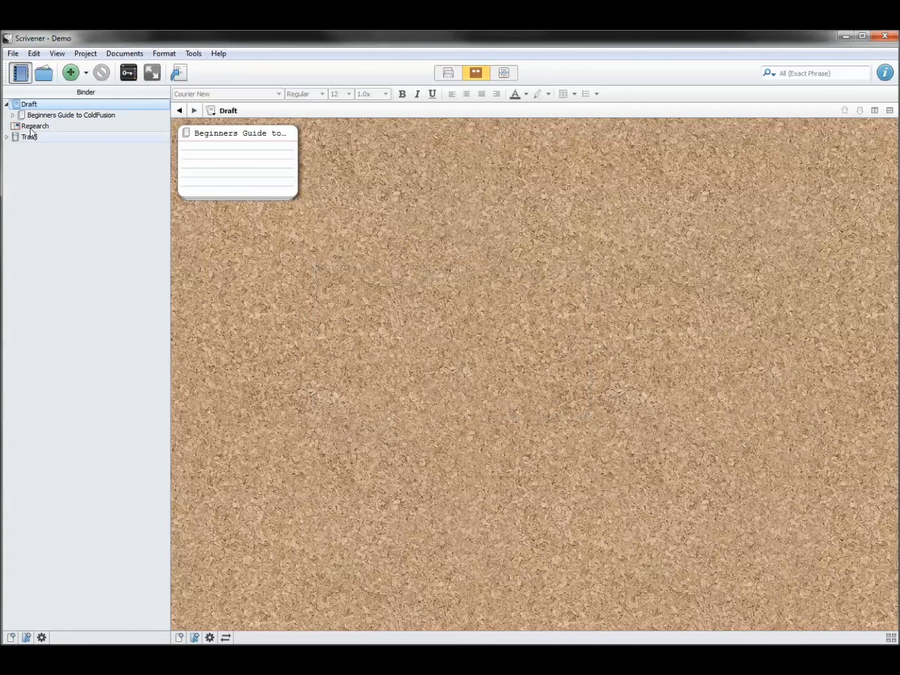
- Expand the imported Beginners Guide to ColdFusion folder and its Introduction, What is ColdFusion? and Development Tools sections in the binder
left_click(16, 116)
left_click(12, 115)
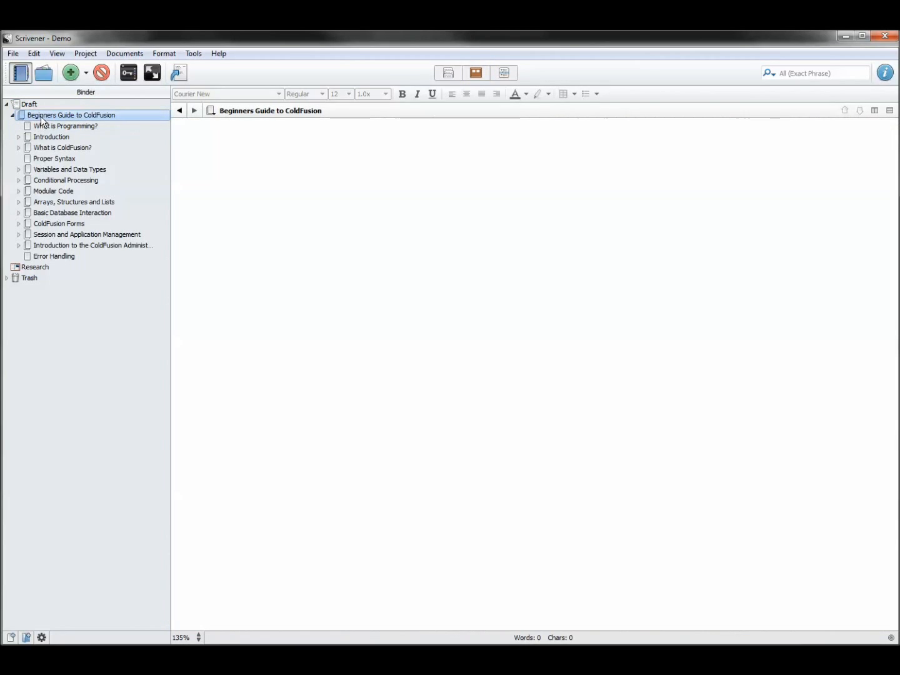
left_click(19, 137)
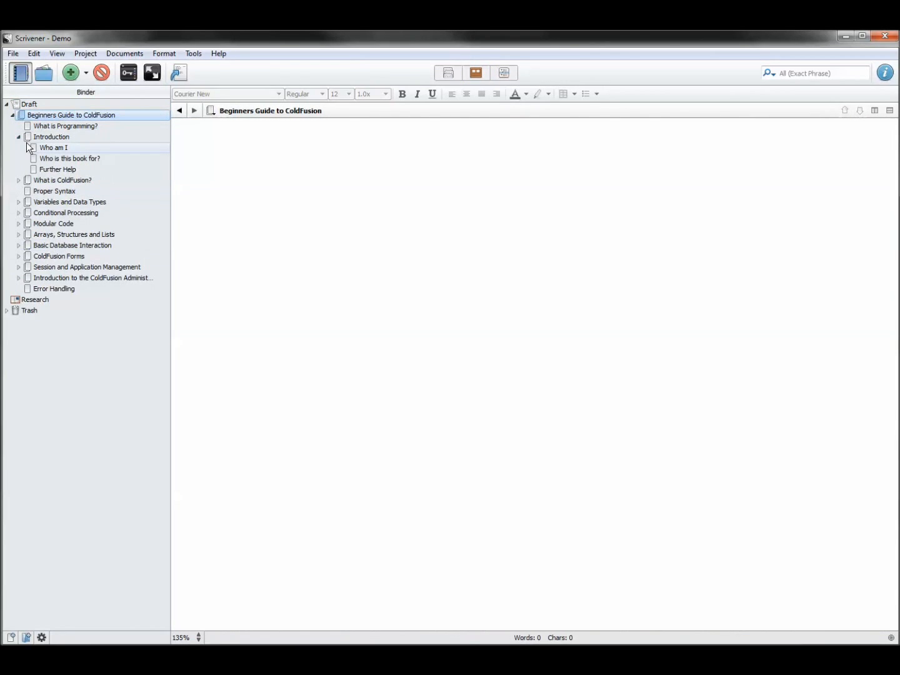
left_click(20, 180)
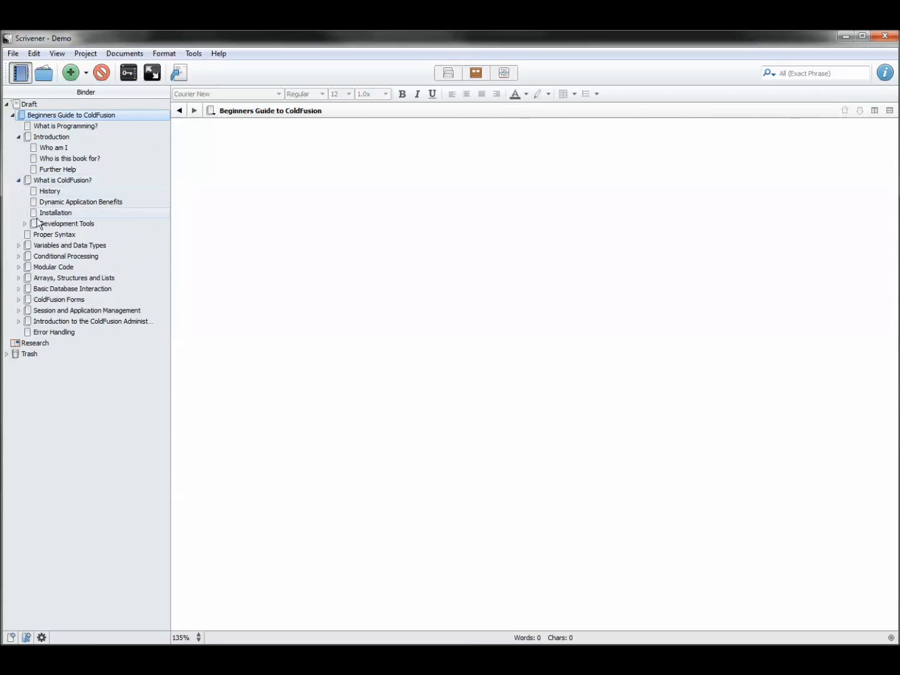
left_click(28, 224)
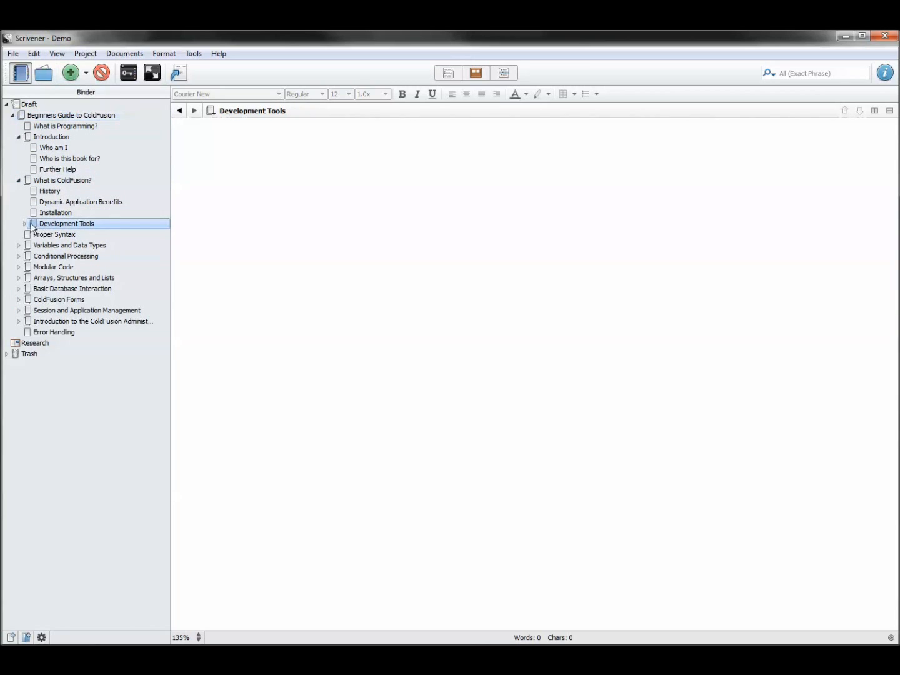
left_click(25, 224)
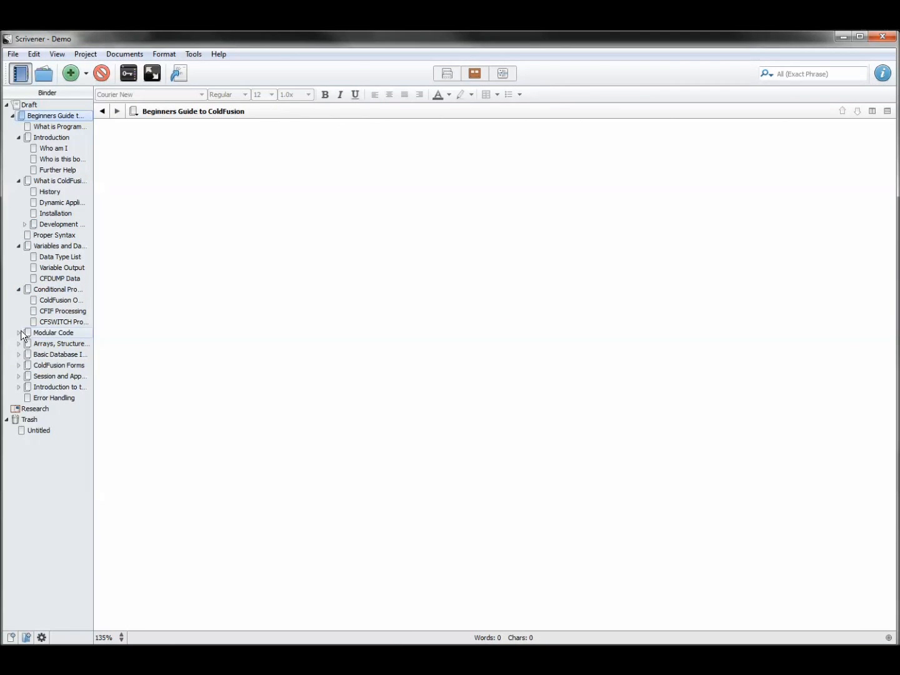
- Expand the Modular Code, Arrays, Basic Database Interaction, ColdFusion Forms and Session chapters to reveal their sub-sections
left_click(20, 332)
left_click(23, 377)
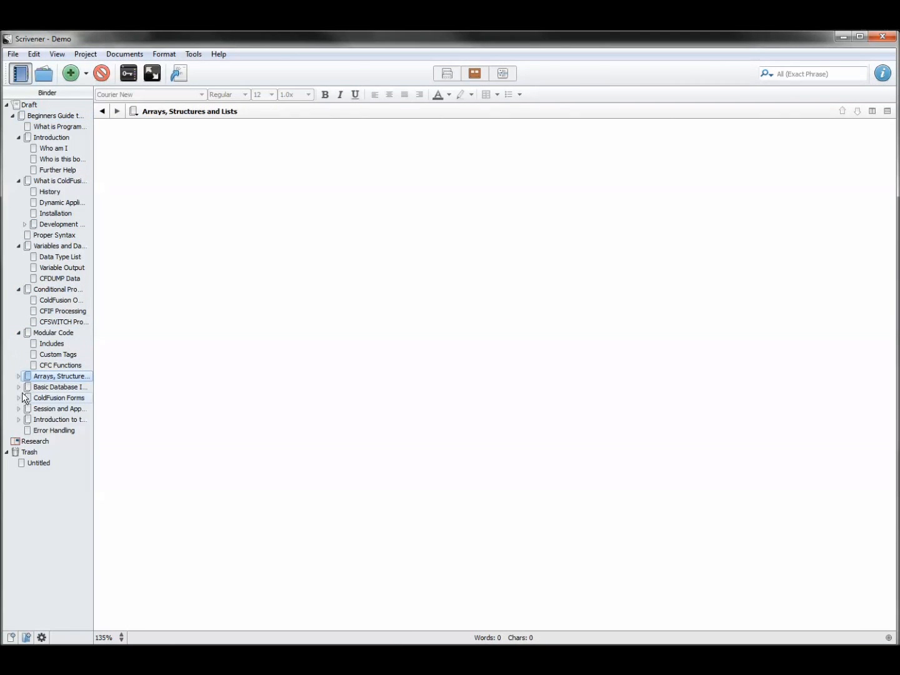
left_click(20, 377)
left_click(18, 419)
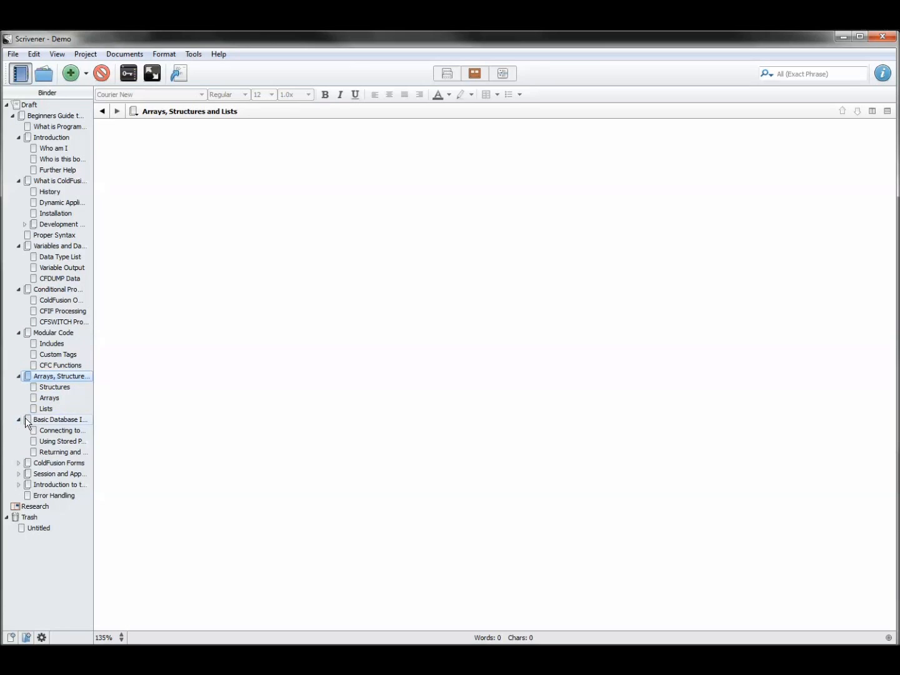
left_click(18, 463)
left_click(28, 571)
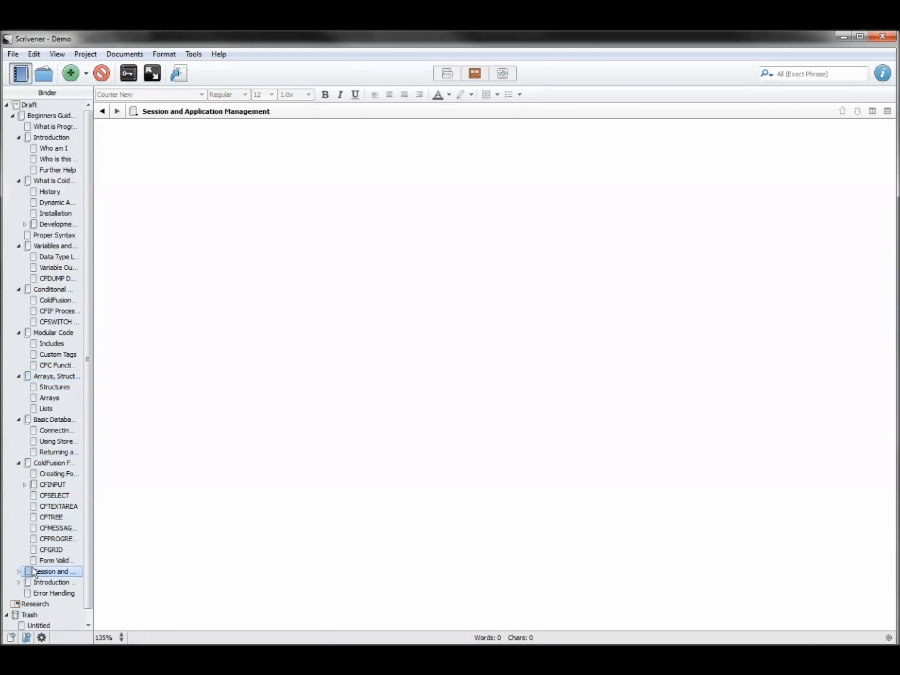
- Widen the binder so the full chapter titles show, and open the What is Programming? and Introduction documents
left_click(48, 115)
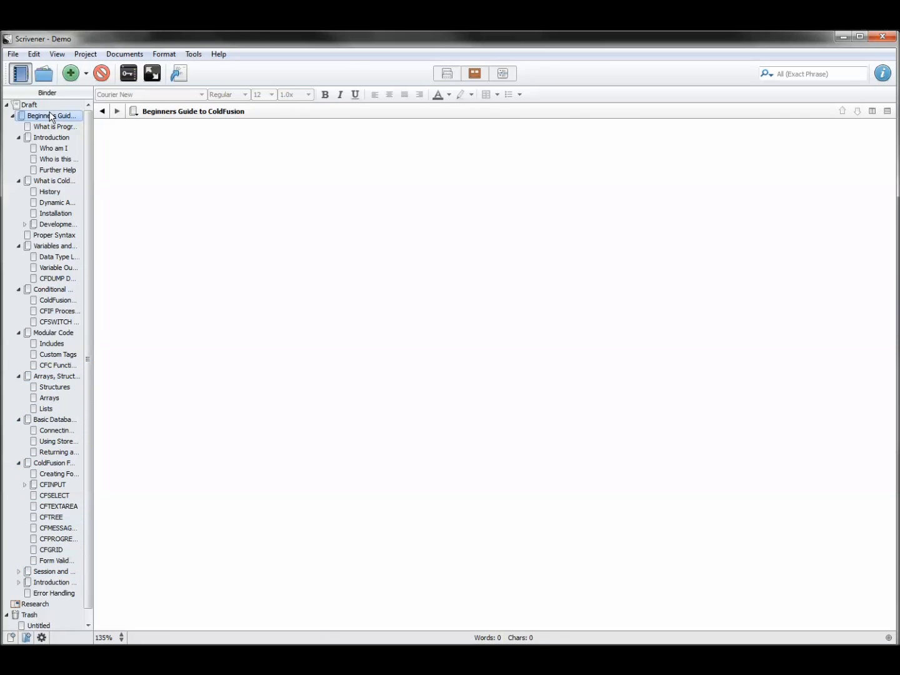
left_click_drag(95, 147, 171, 152)
left_click(77, 126)
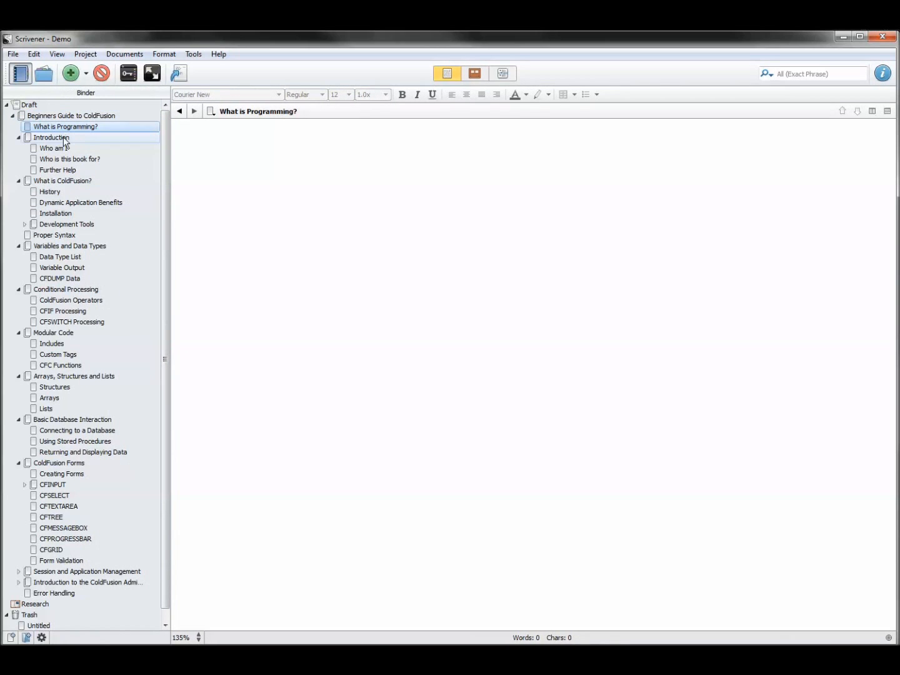
left_click(64, 139)
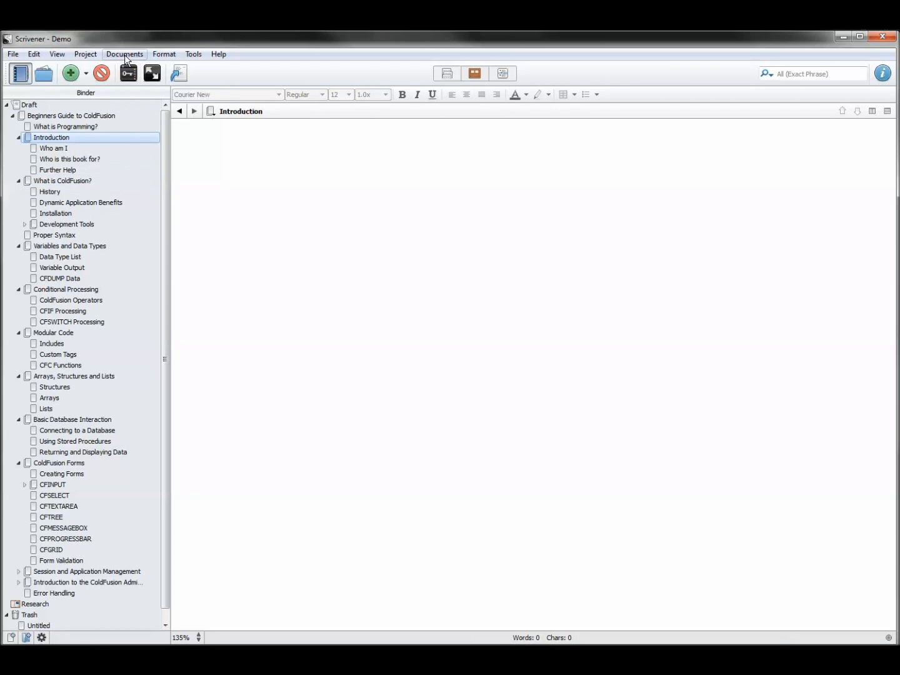
- Position the Scrivener window over the NovaMind mind map to compare the binder outline with the map's topics
left_click_drag(115, 43, 137, 88)
left_click(847, 31)
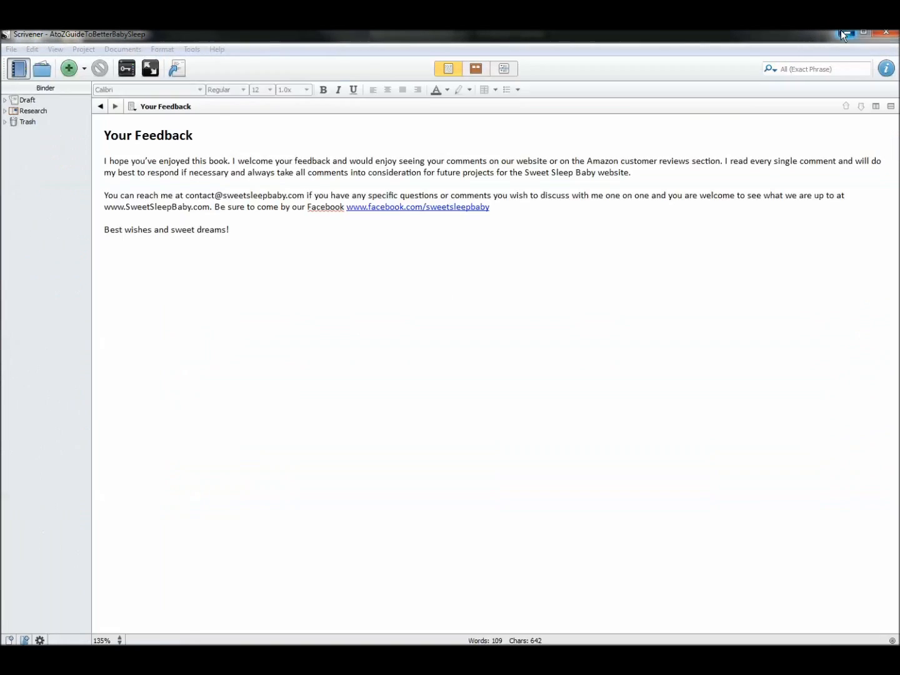
left_click_drag(438, 75, 437, 241)
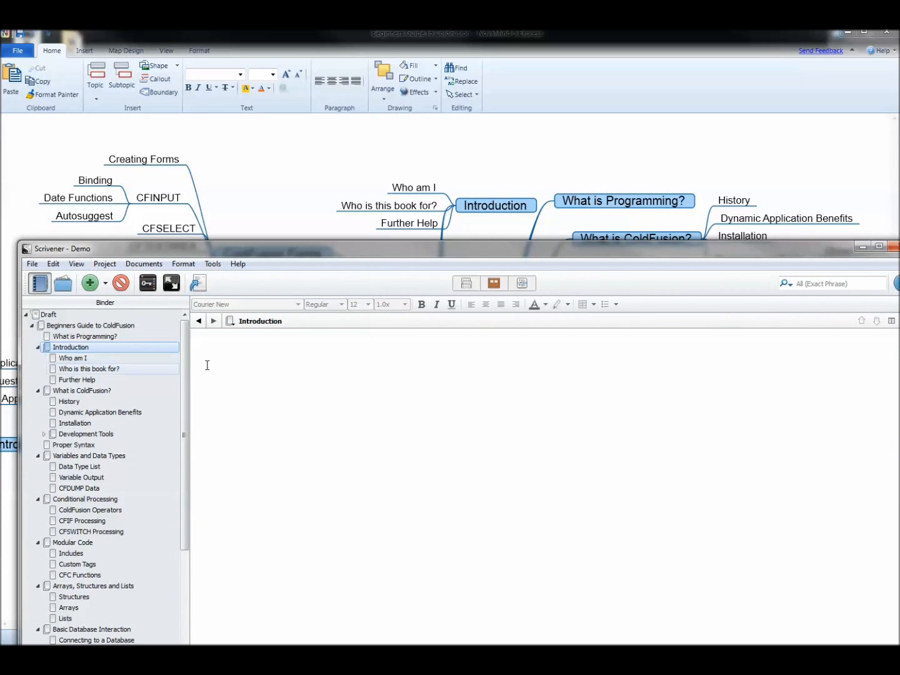
left_click_drag(367, 249, 348, 38)
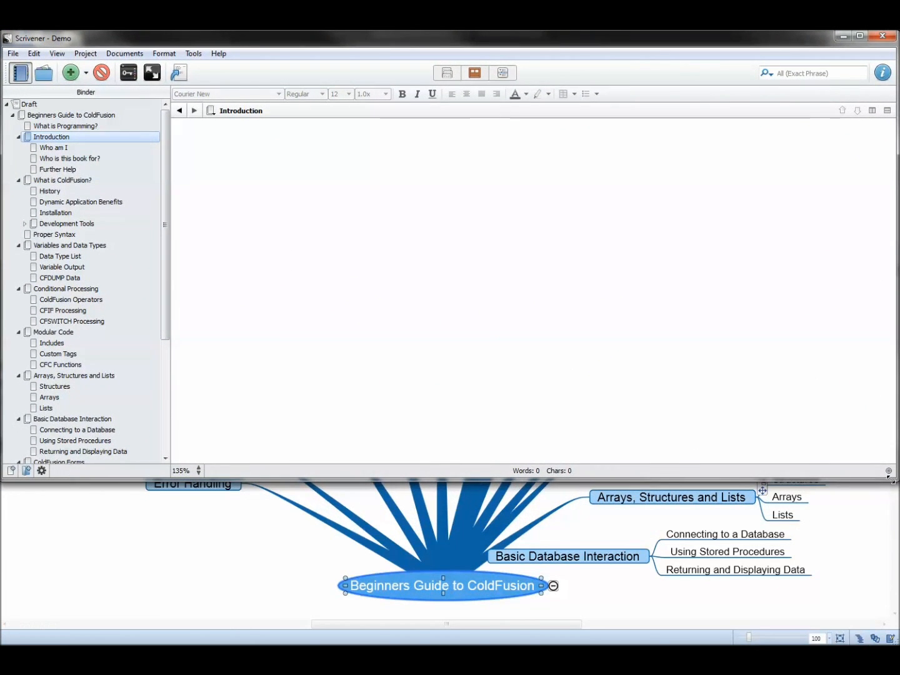
left_click_drag(894, 479, 895, 645)
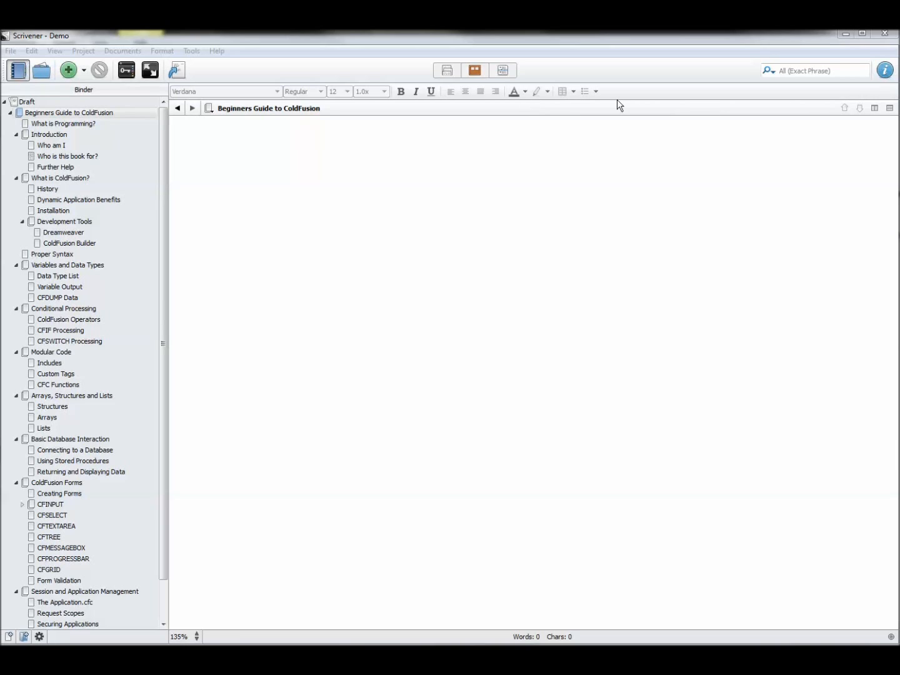
- Open the Who is this book for? document to view its text
left_click(54, 156)
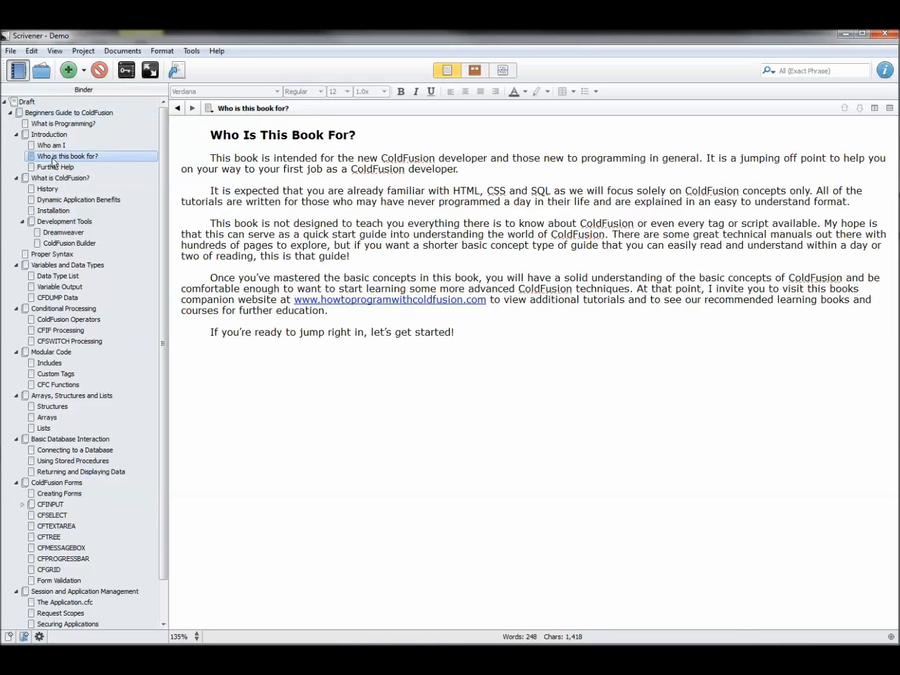